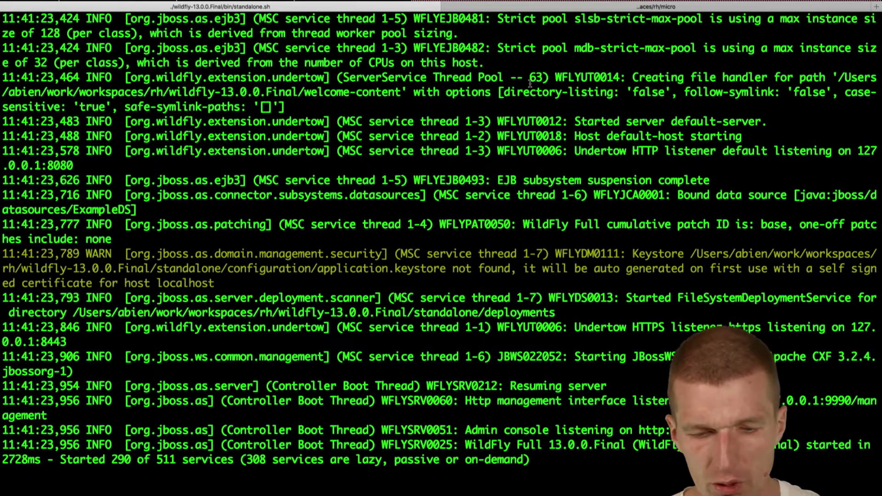
- In another tab, run wildfly-13.0.0.Final/bin/standalone.sh, which fails with 'Address already in use'
key(super+3)
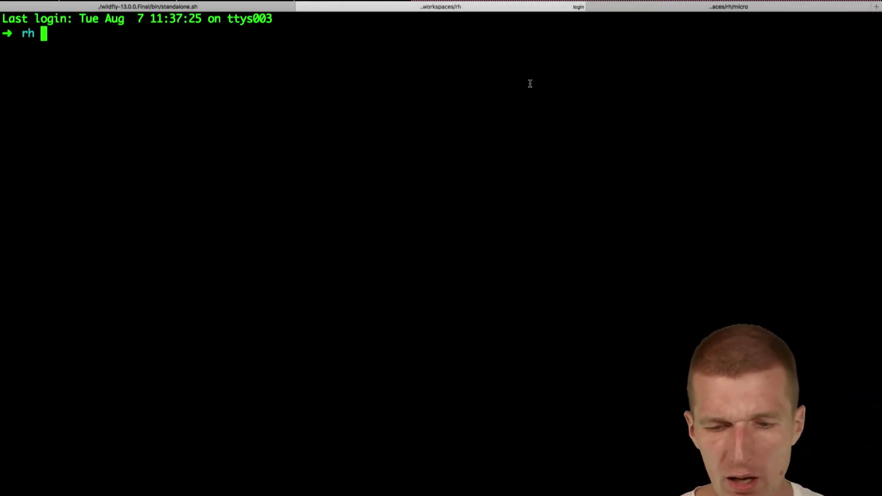
text(./wi)
key(Tab)
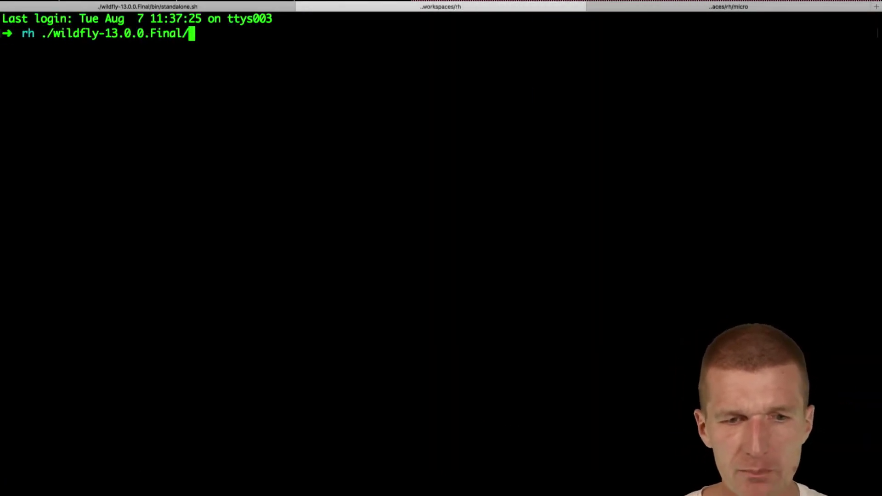
text(bin/sta)
key(Tab)
key(Return)
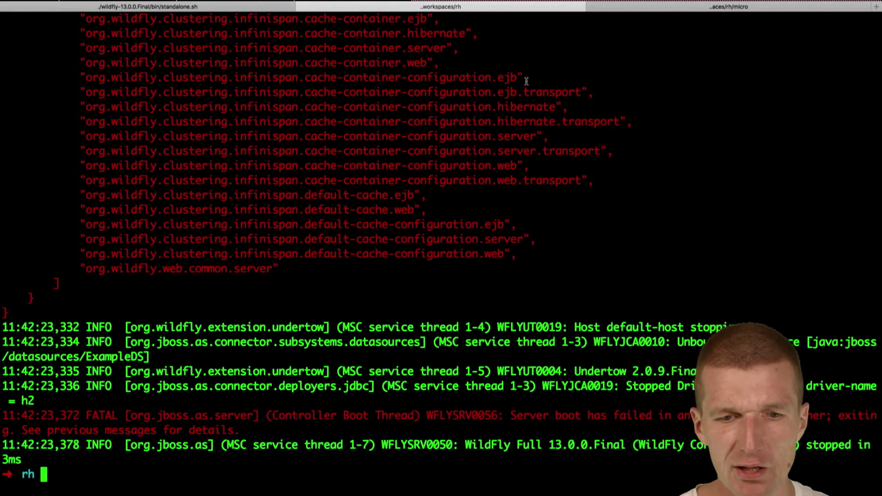
scroll(526, 81, up, 10)
scroll(597, 121, up, 10)
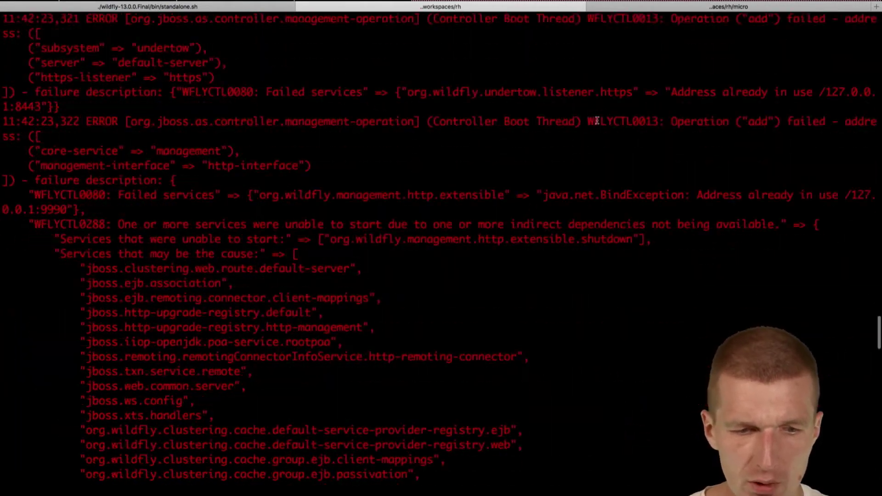
scroll(597, 121, down, 2)
drag(42, 181, 64, 181)
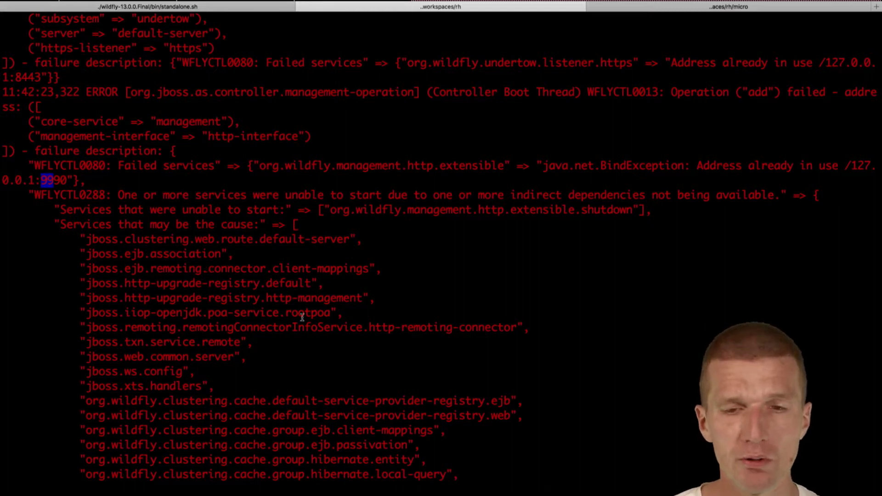
scroll(300, 316, down, 10)
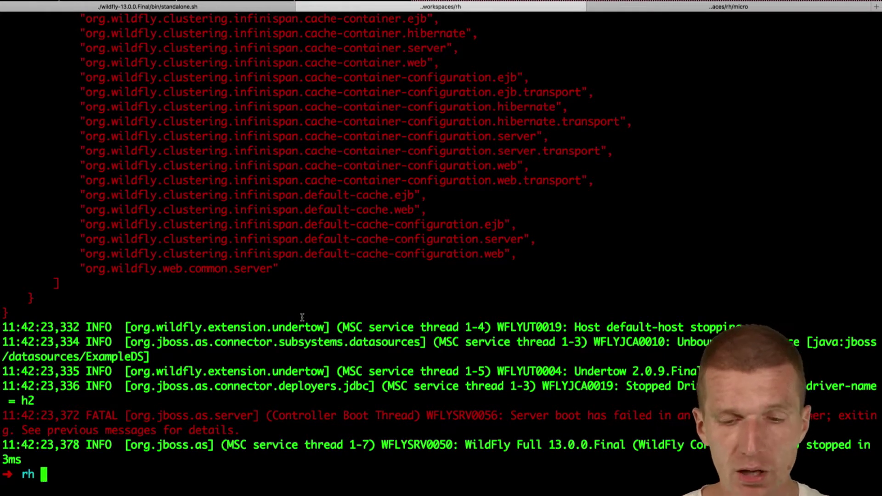
- Stop the running WildFly server and list the rh workspace files
key(Return)
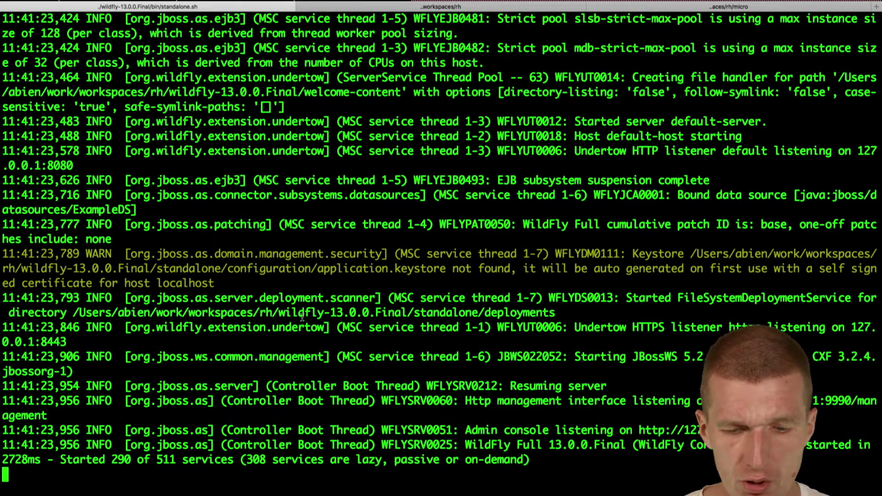
key(ctrl+c)
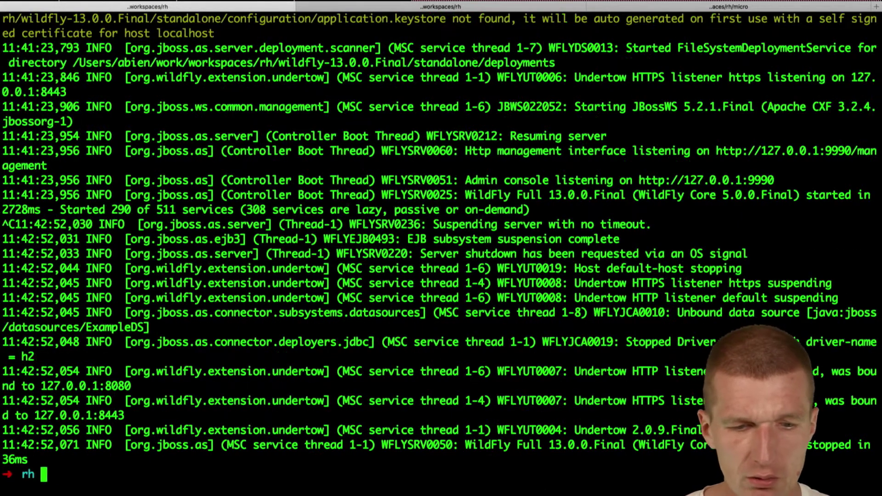
text(ls)
key(Return)
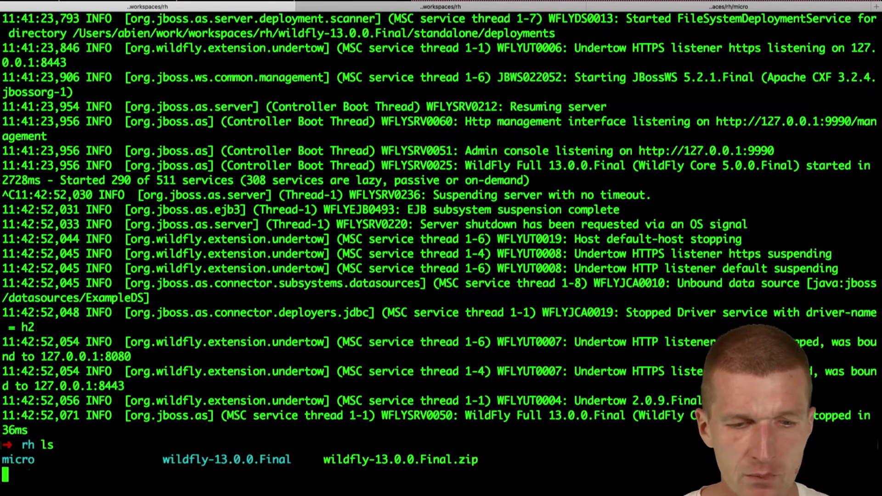
text(rm -rf)
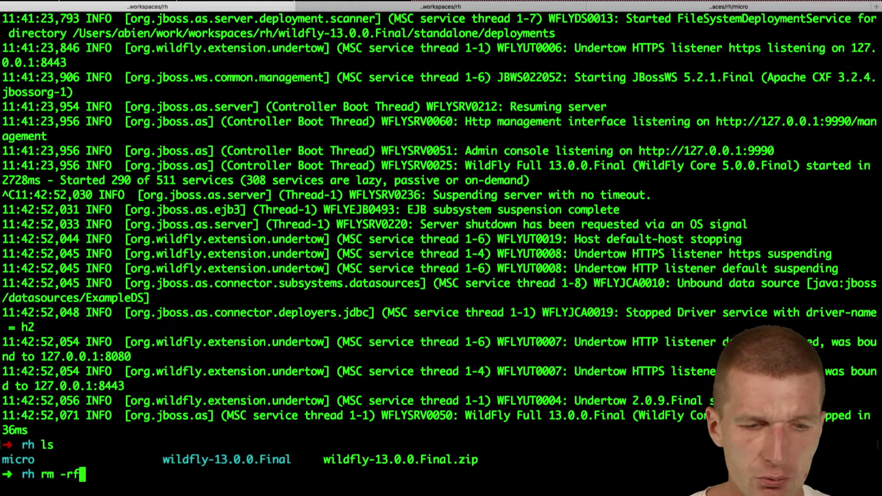
text( wi)
- Delete the wildfly-13.0.0.Final folder and wildfly-13.0.0.Final.zip, then switch to the IDE
key(Tab)
key(Return)
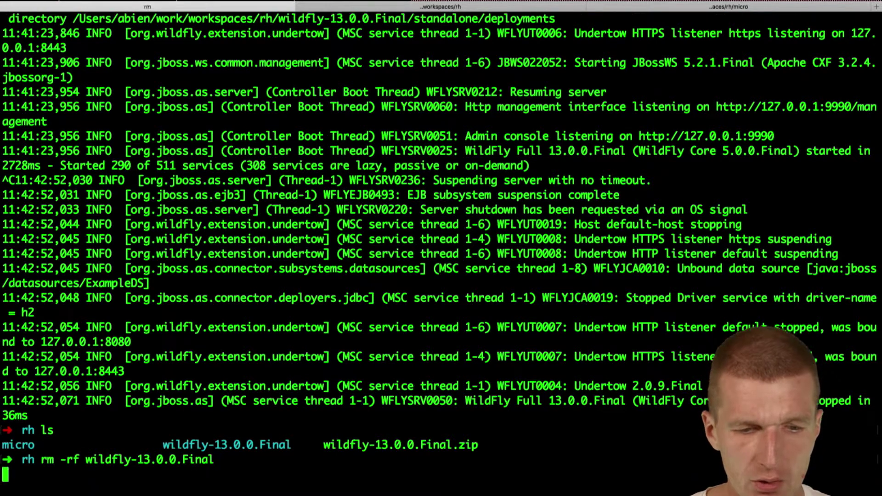
text(rm )
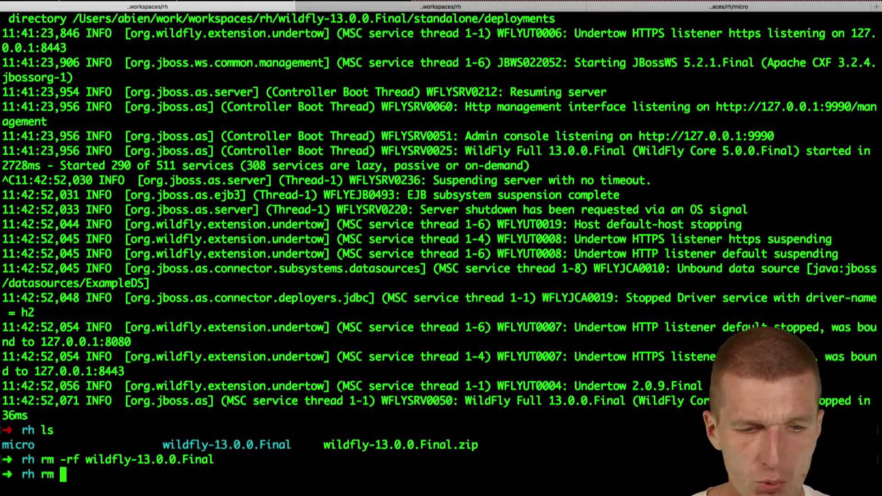
text(wi)
key(Tab)
key(Return)
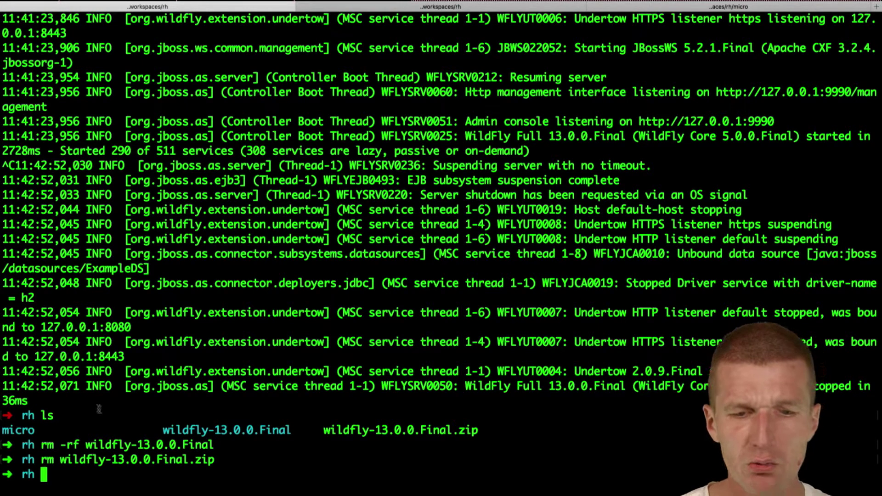
drag(36, 430, 2, 430)
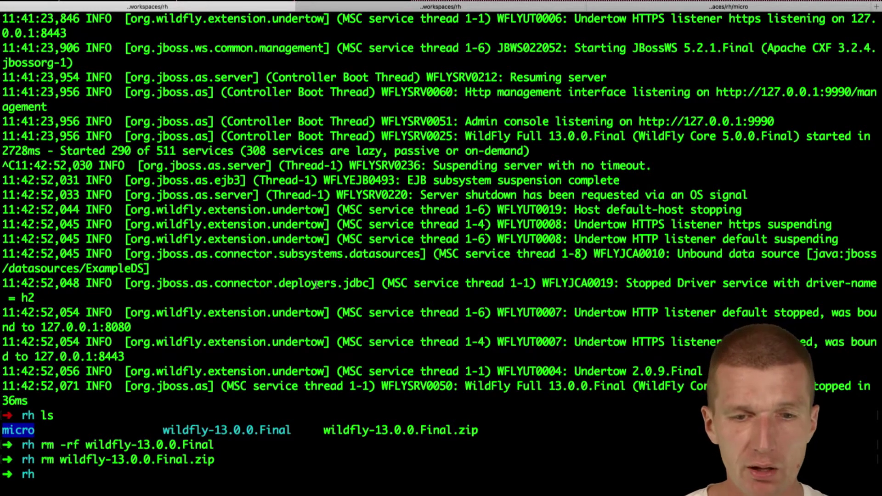
key(super+Tab)
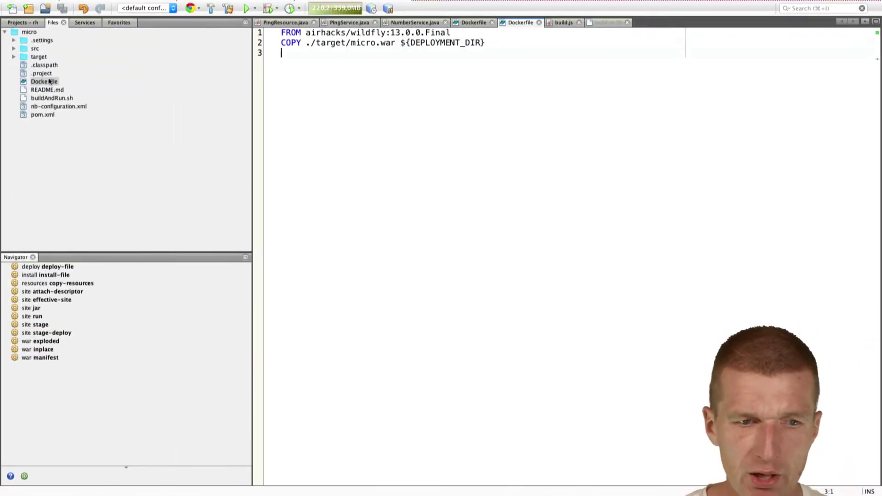
click(44, 82)
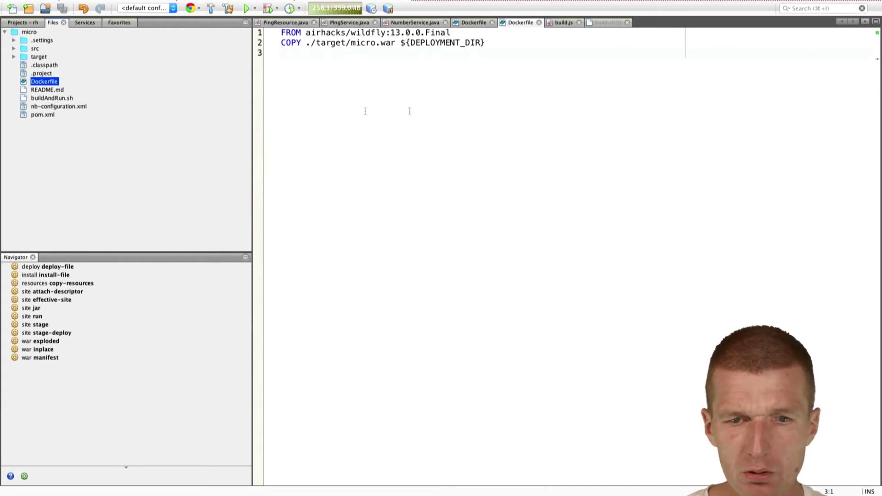
click(487, 97)
key(shift+Up)
key(shift+Up)
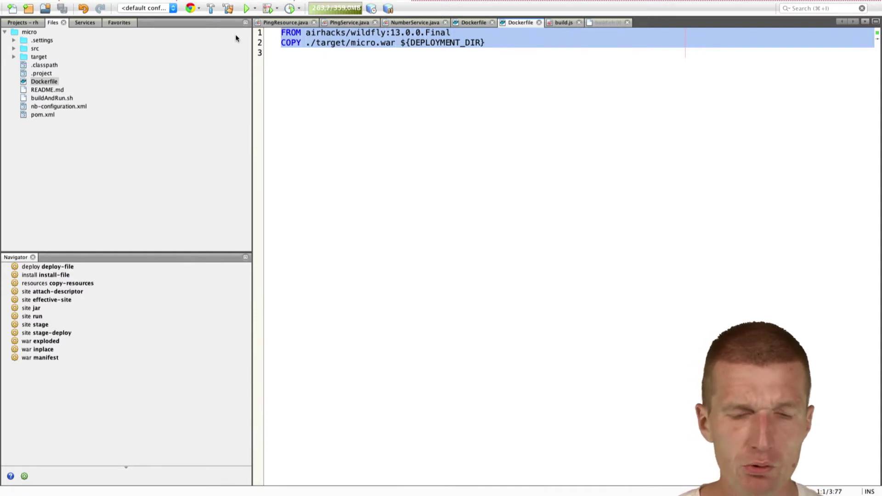
click(398, 110)
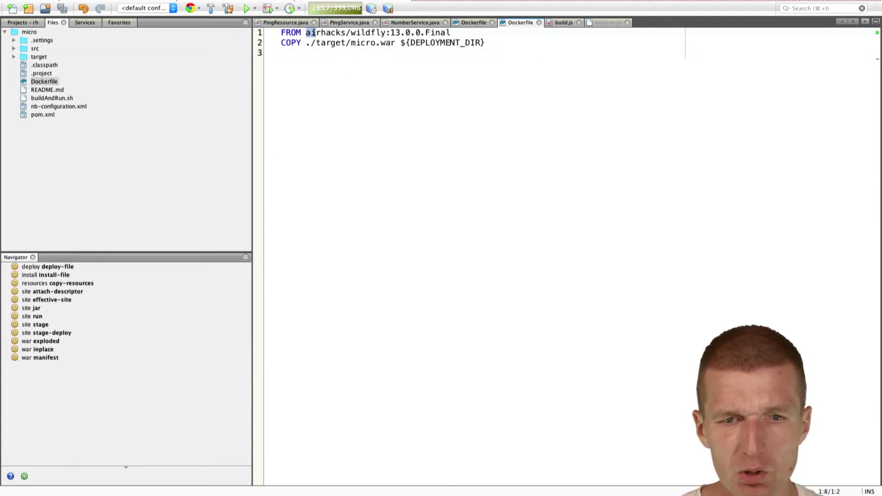
drag(307, 33, 411, 32)
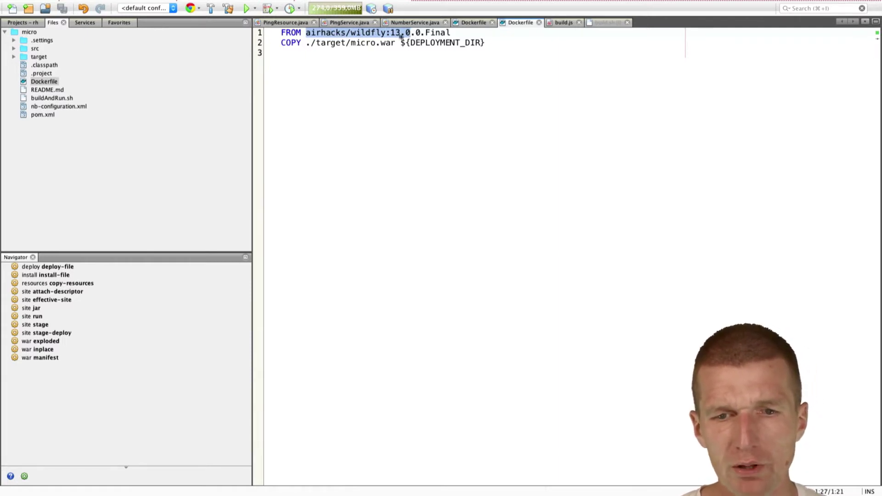
click(438, 42)
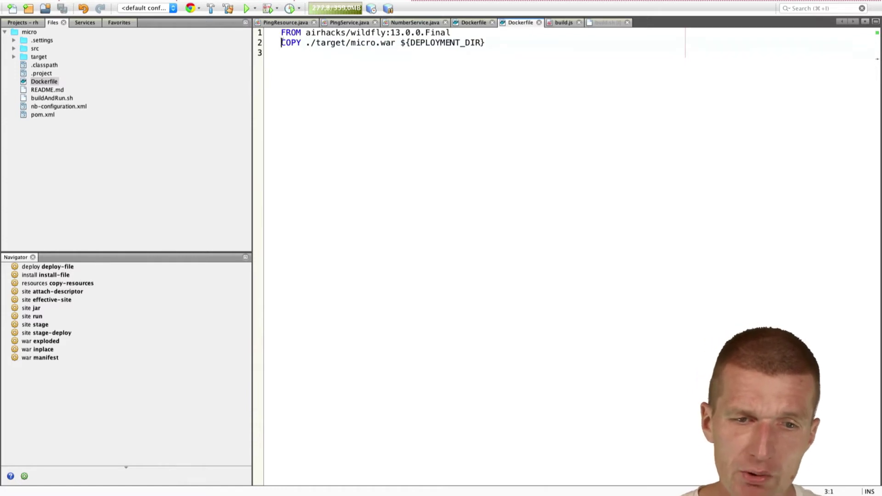
mouse_move(281, 42)
mouse_down()
mouse_move(364, 53)
mouse_move(376, 43)
mouse_move(490, 42)
mouse_up()
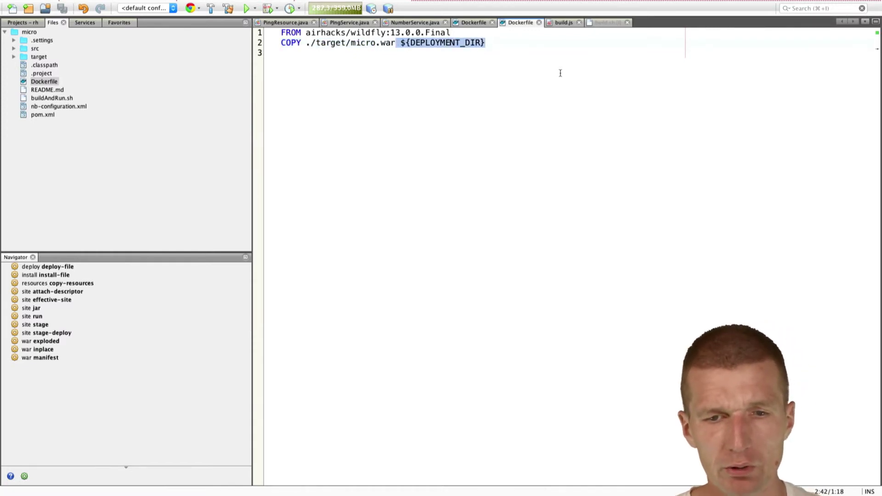
- In the micro folder, run 'mvn clean install && docker build -t rh/micro .'
key(super+Tab)
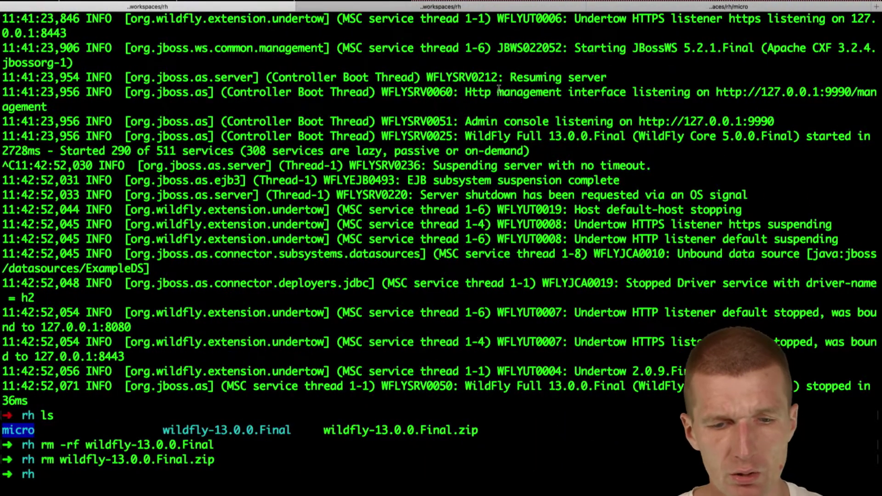
text(cd )
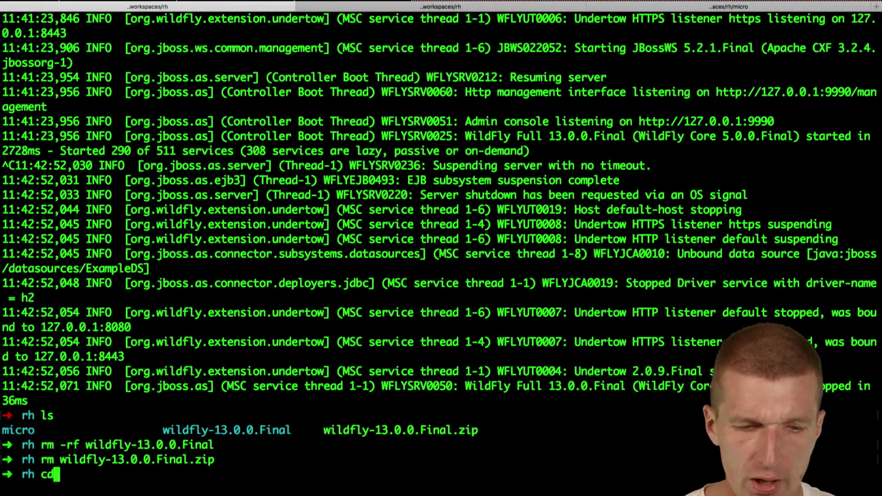
text(mi)
key(Tab)
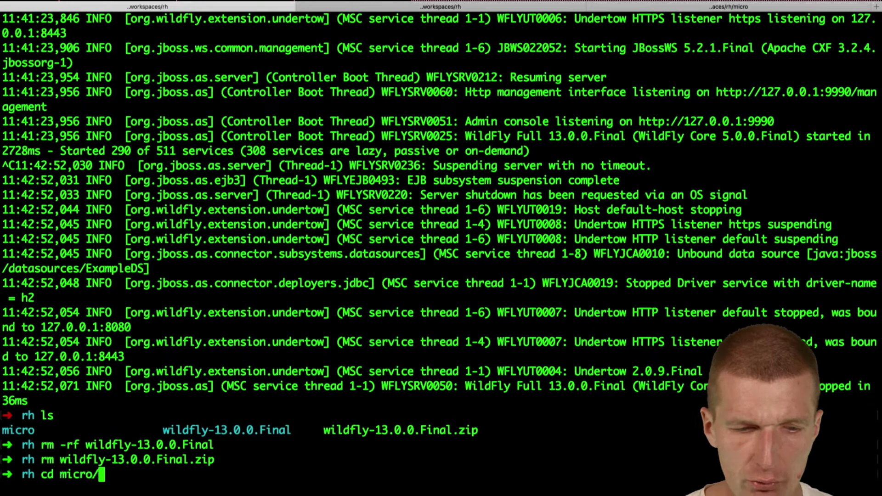
key(Return)
text(ls)
key(Return)
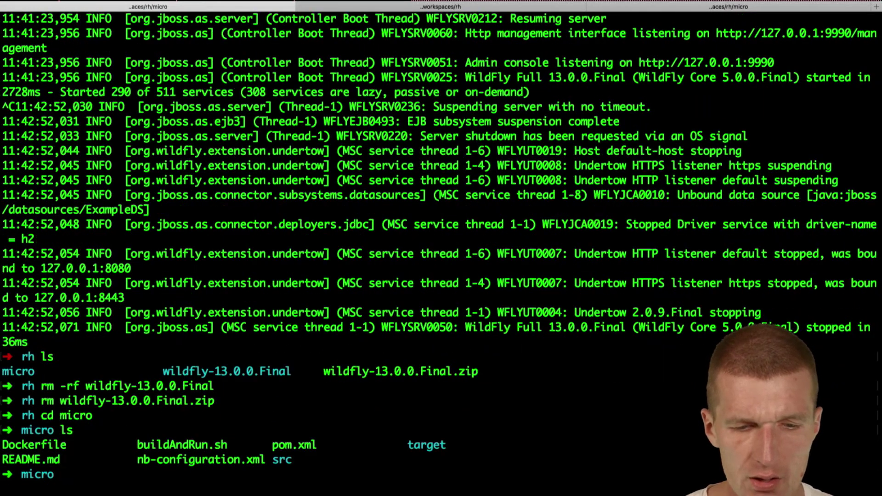
text(mvn clean )
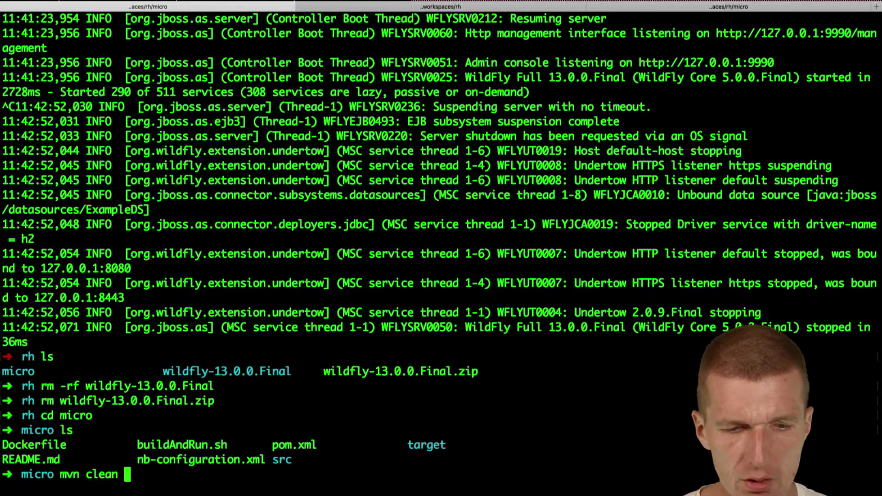
text(install &)
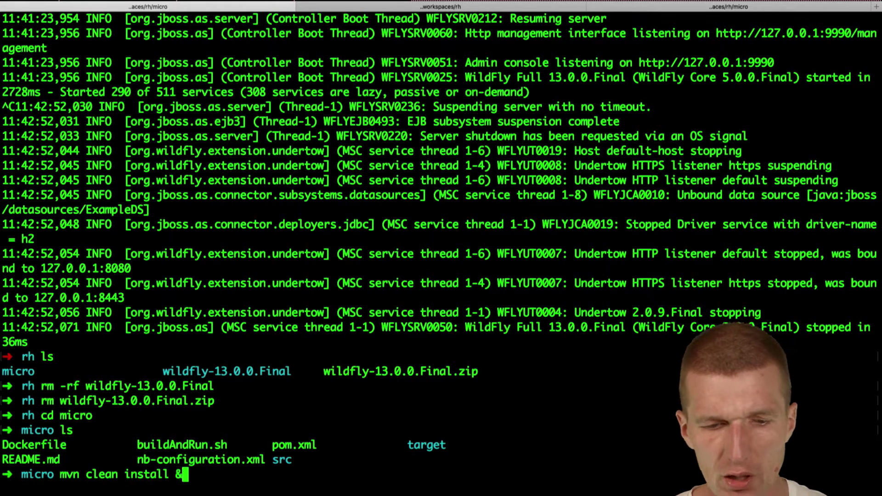
text(& )
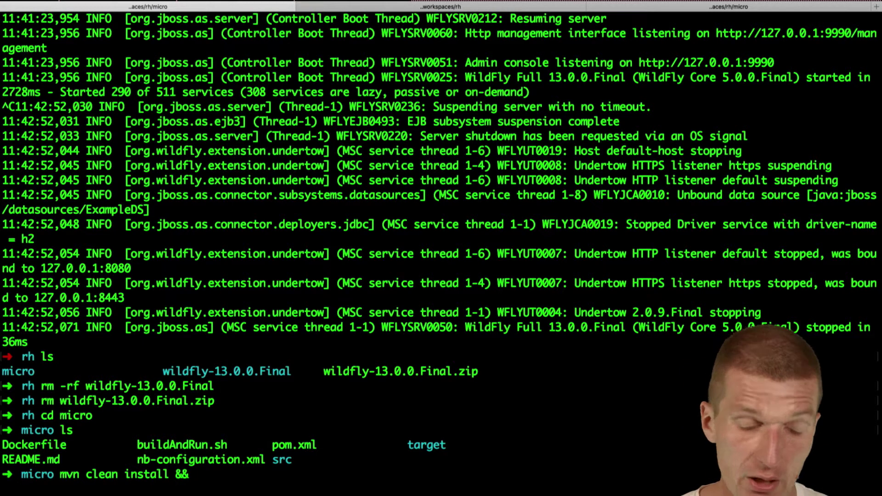
text(docker b)
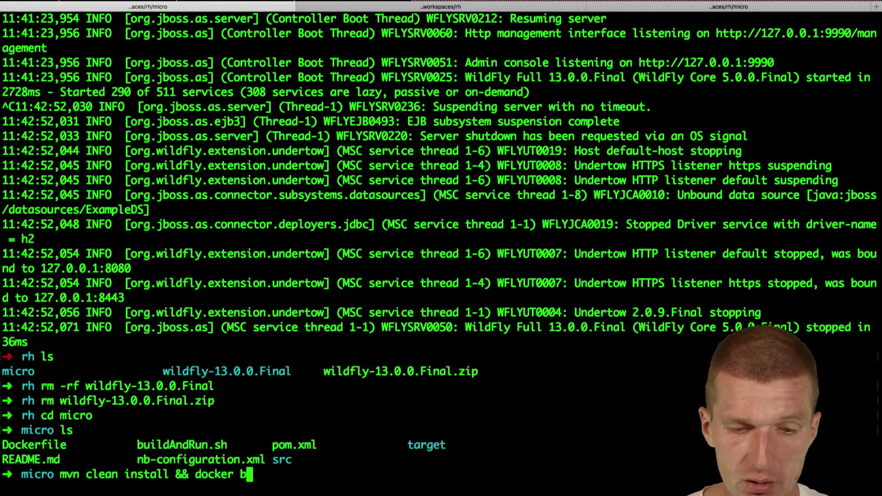
text(uid)
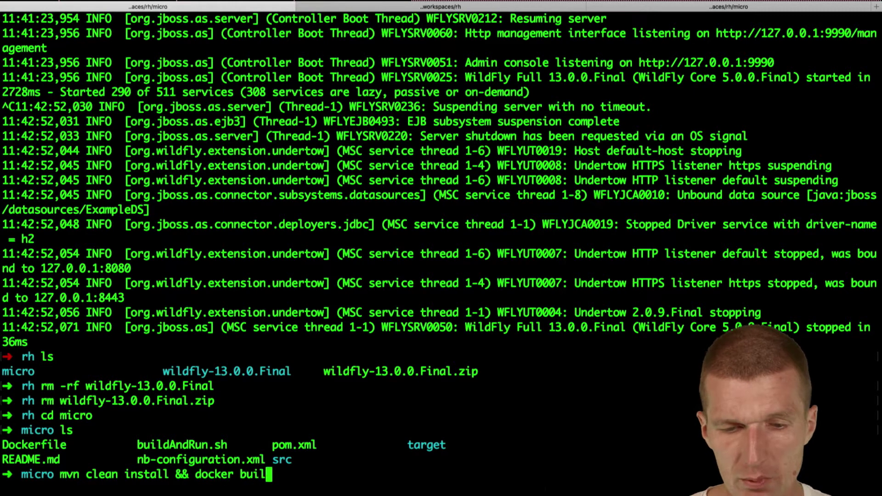
text(d -t)
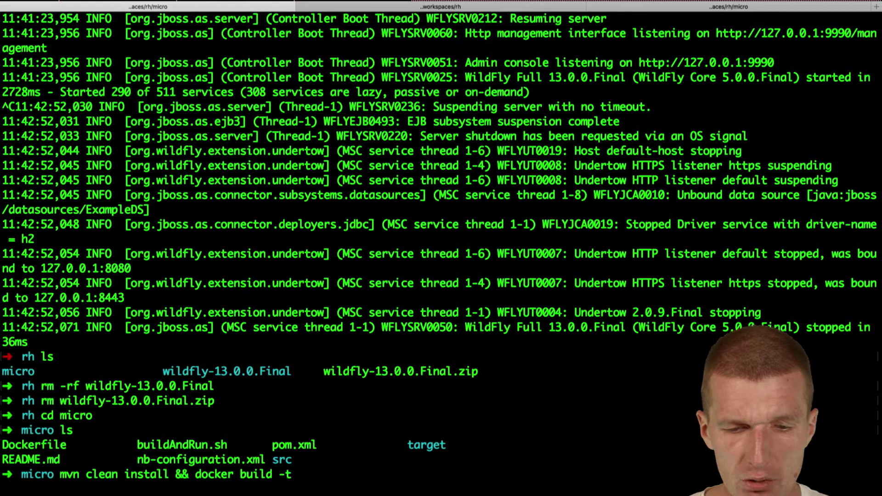
text( rh/)
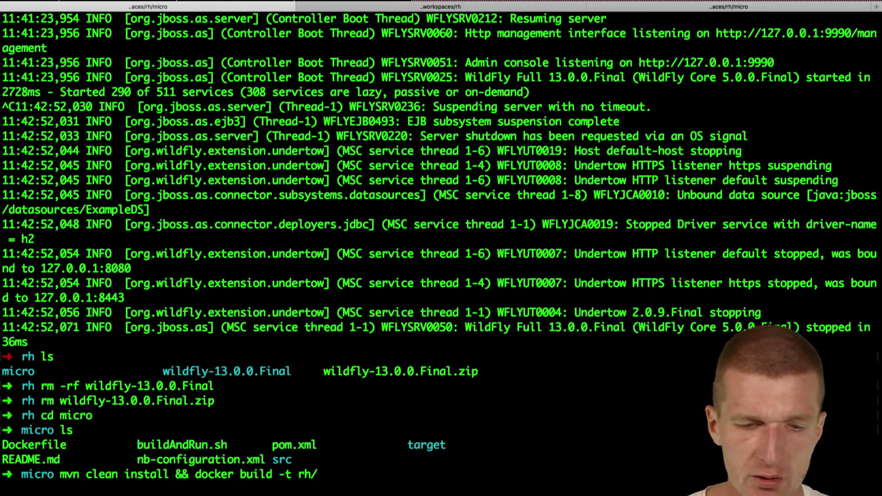
text(micro .)
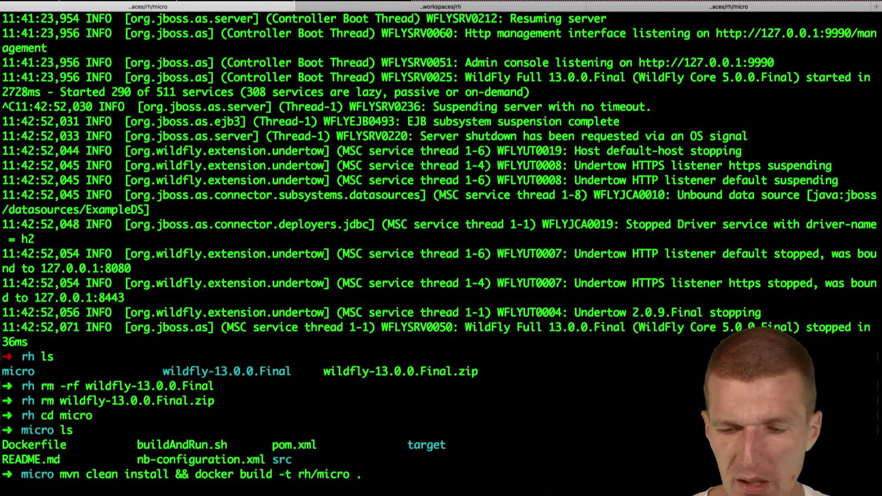
key(Return)
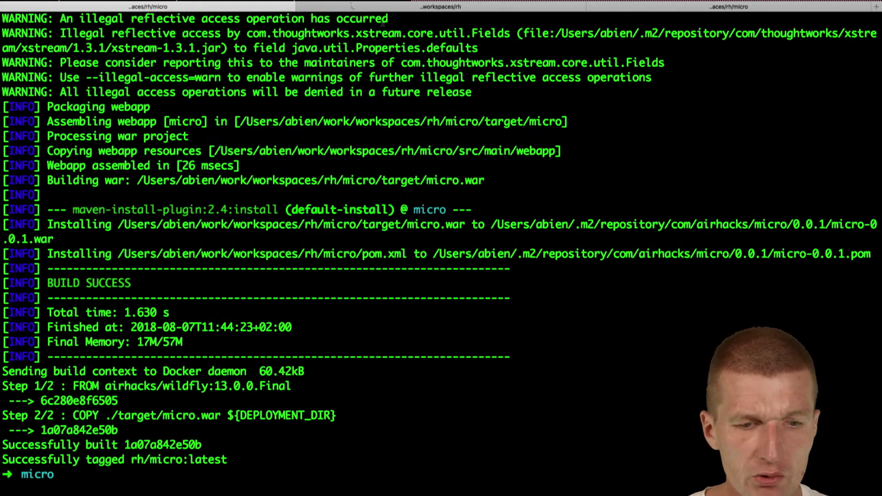
drag(3, 371, 235, 461)
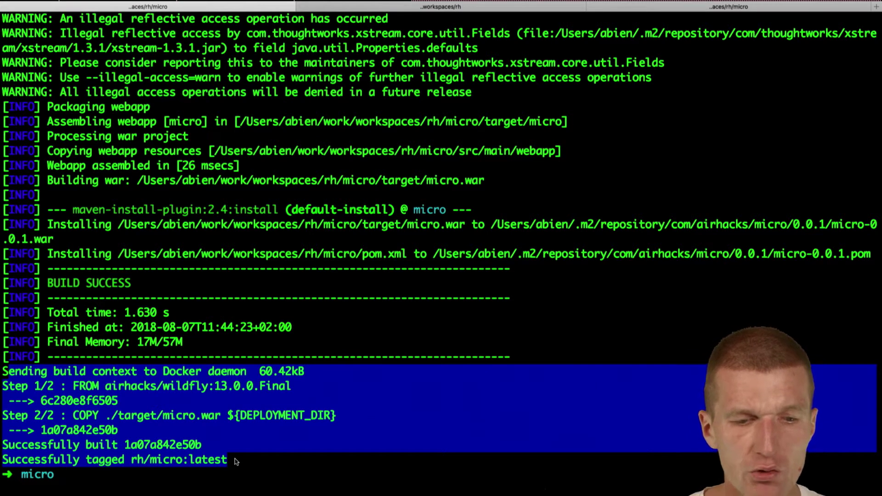
text(docker )
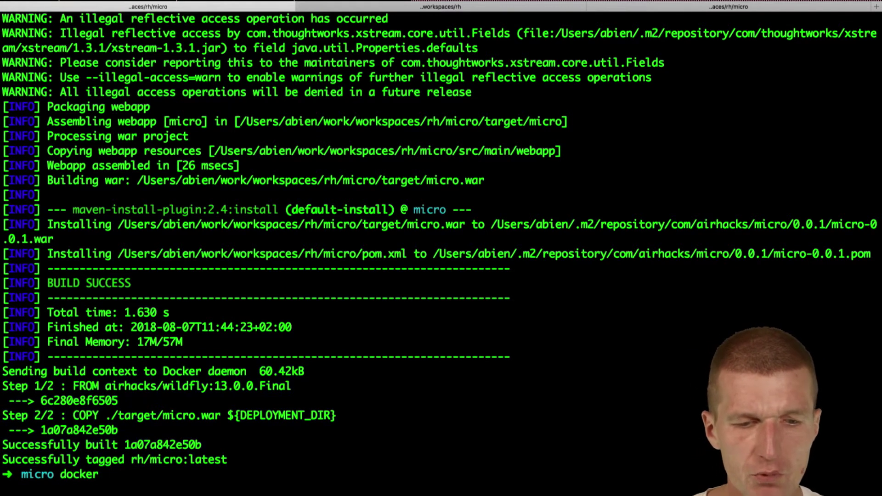
text(run -d)
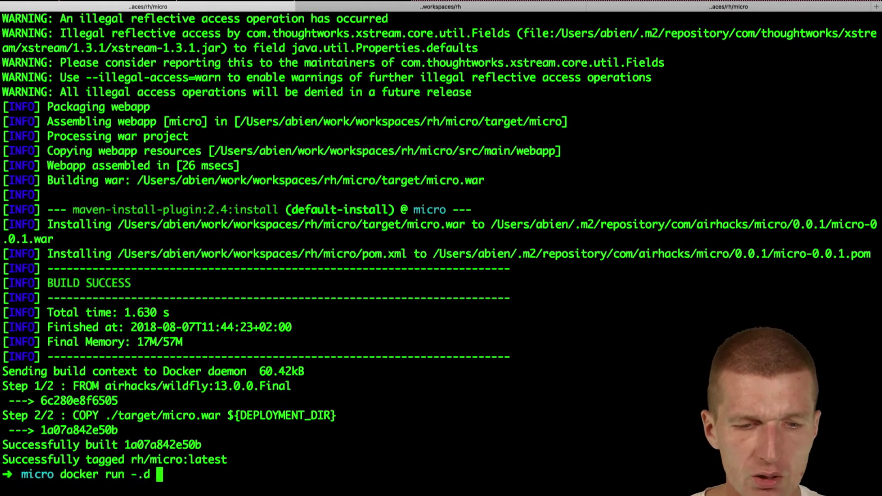
- Type 'docker run -d -p 8080:8080 --name micro1 rh/micro', correcting typos along the way
key(BackSpace)
key(BackSpace)
key(BackSpace)
text(-d)
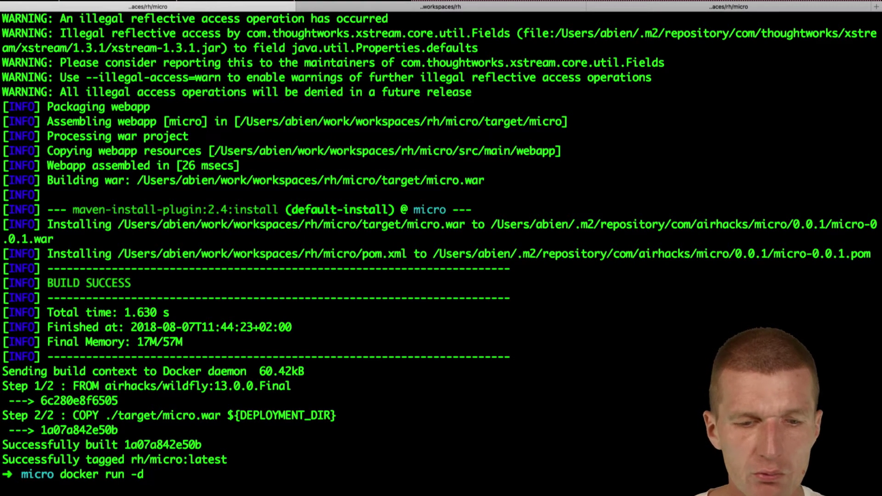
text( .)
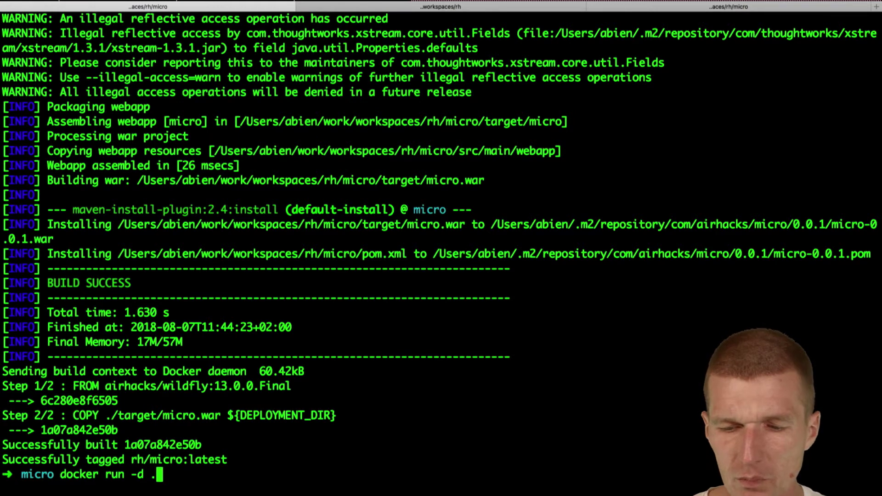
key(BackSpace)
text(-p )
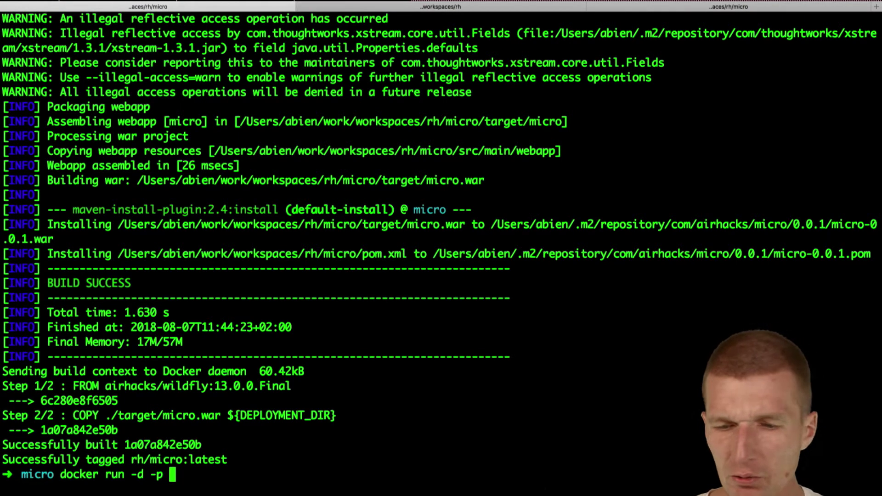
text(8080:8)
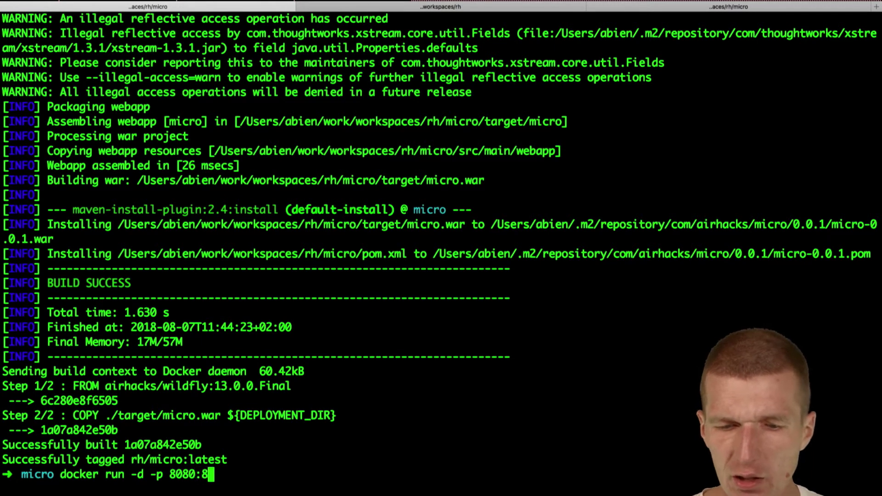
text(080)
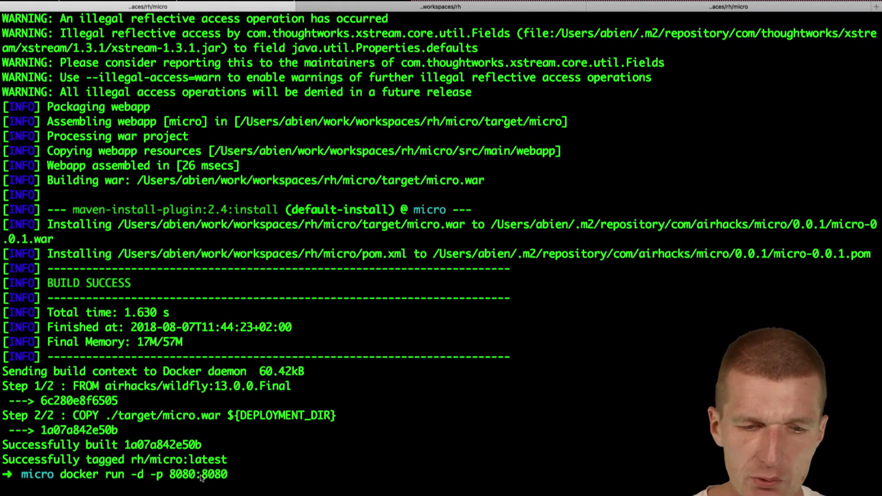
double_click(214, 475)
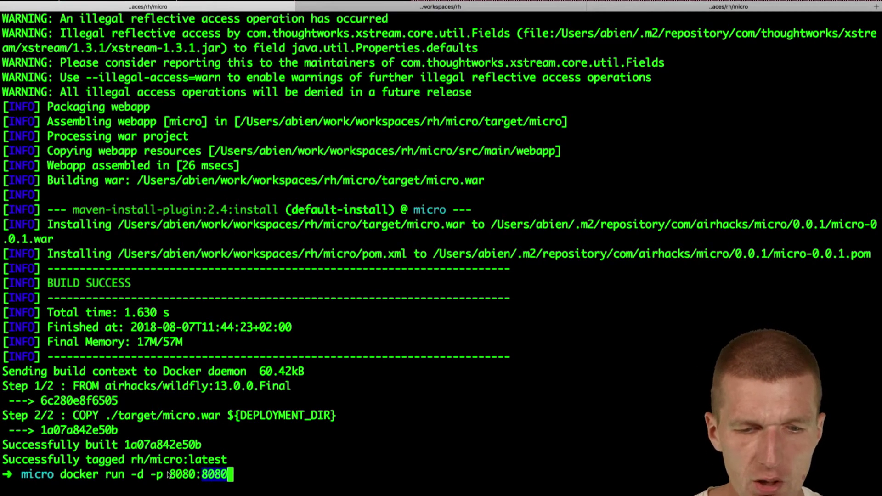
click(193, 474)
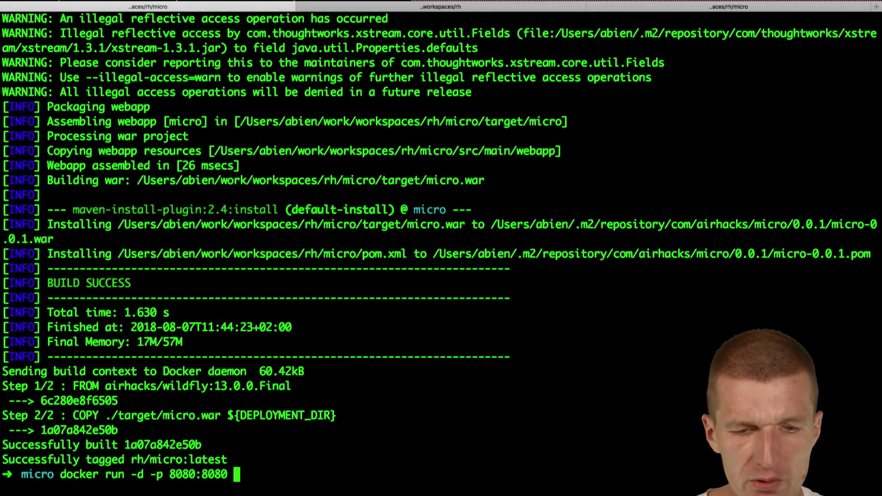
text(--nam)
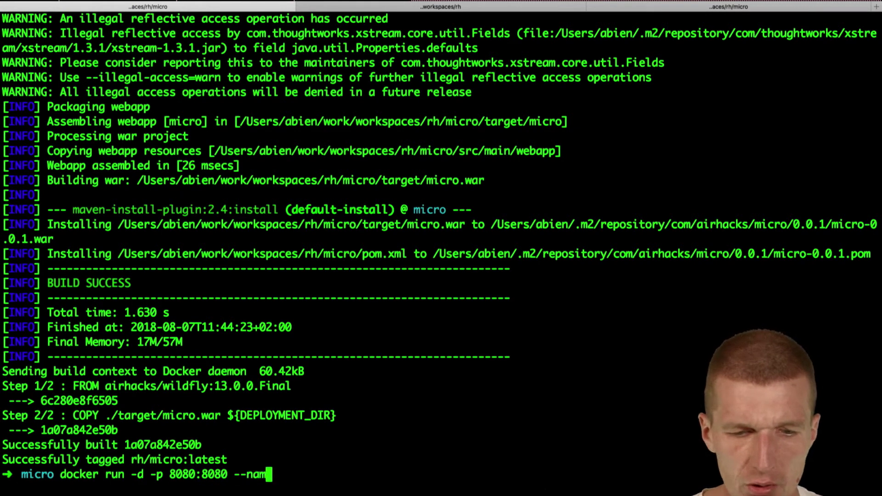
text(e micro1 )
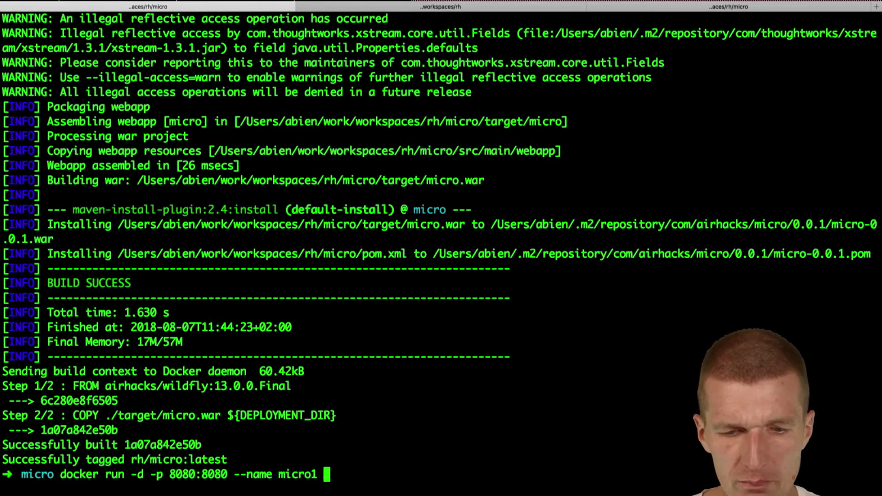
text(rh)
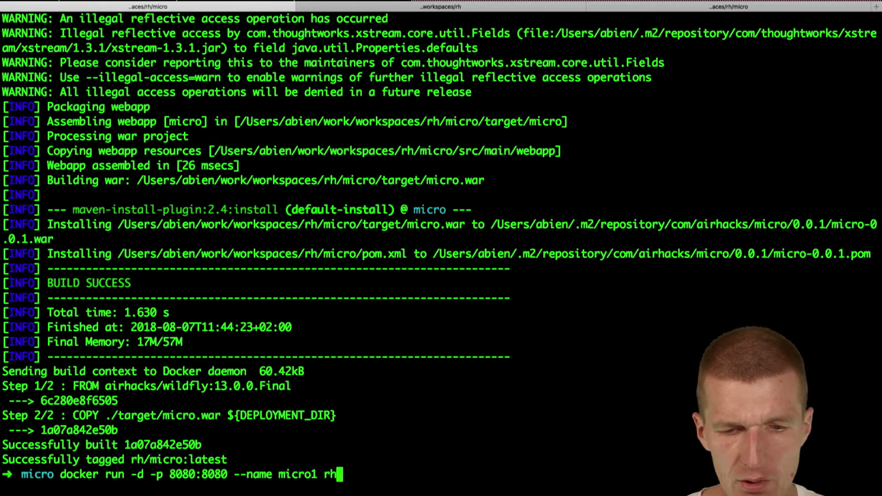
text(/micro)
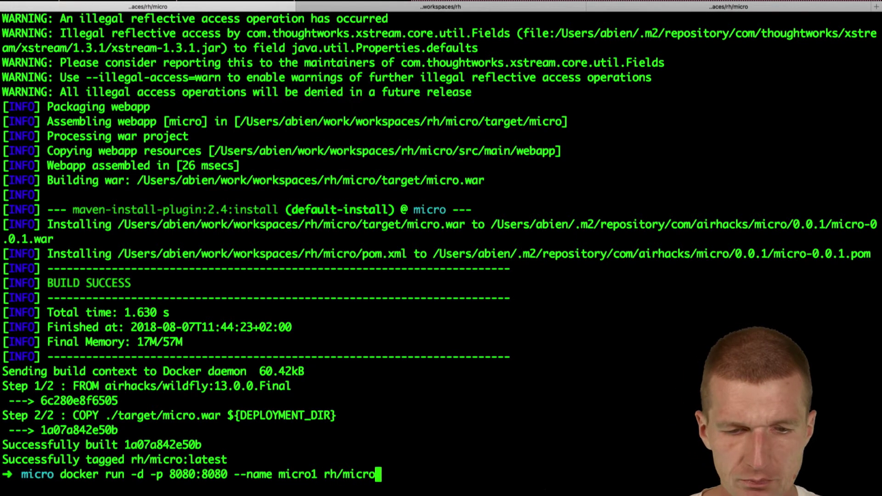
- Start micro1, then rerun the command as micro2 on host port 8081
key(Return)
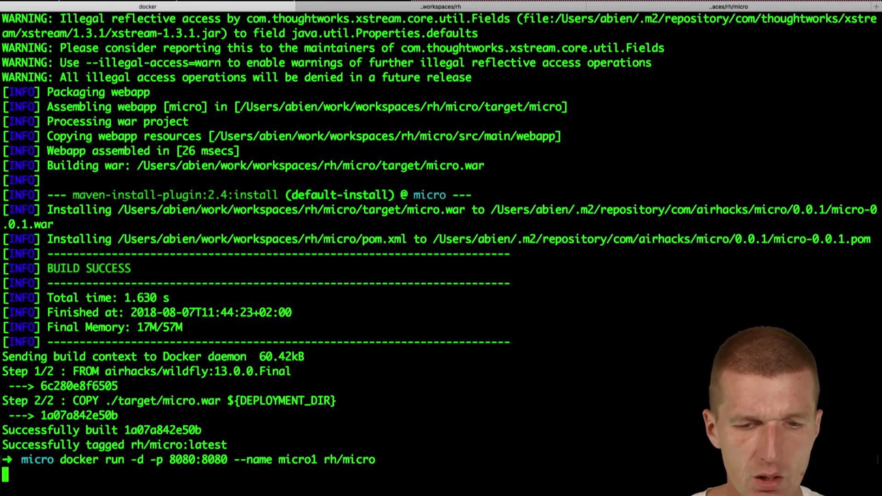
key(Up)
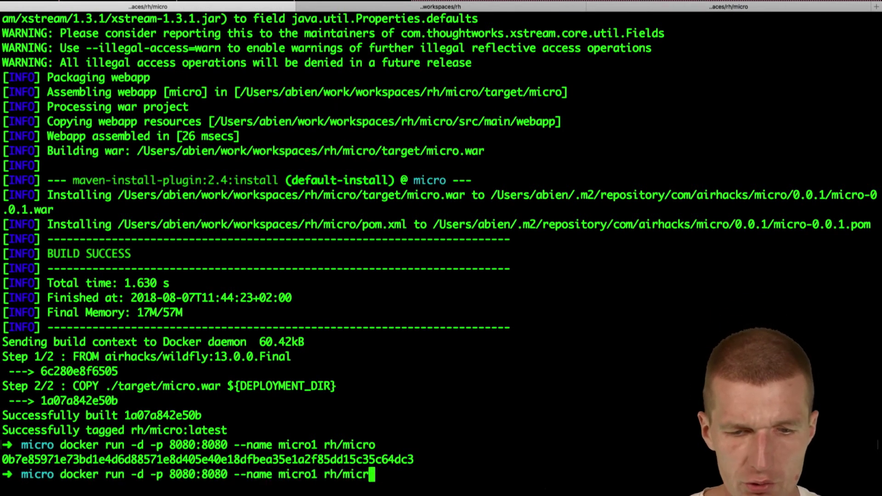
key(Left)
key(Left)
key(Left)
key(Left)
key(Left)
key(Left)
key(Left)
key(Left)
key(BackSpace)
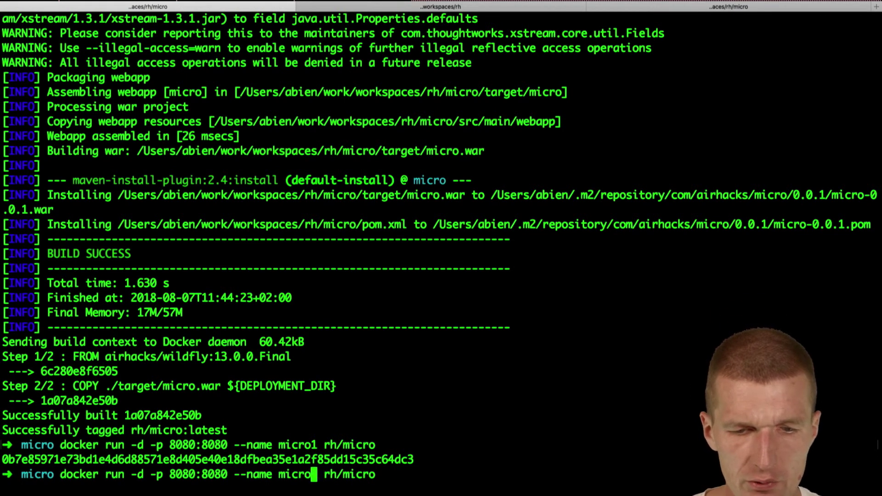
text(2)
key(Left)
key(Left)
key(Left)
key(Left)
key(Left)
key(Left)
key(Left)
key(Left)
key(Left)
key(Left)
key(Left)
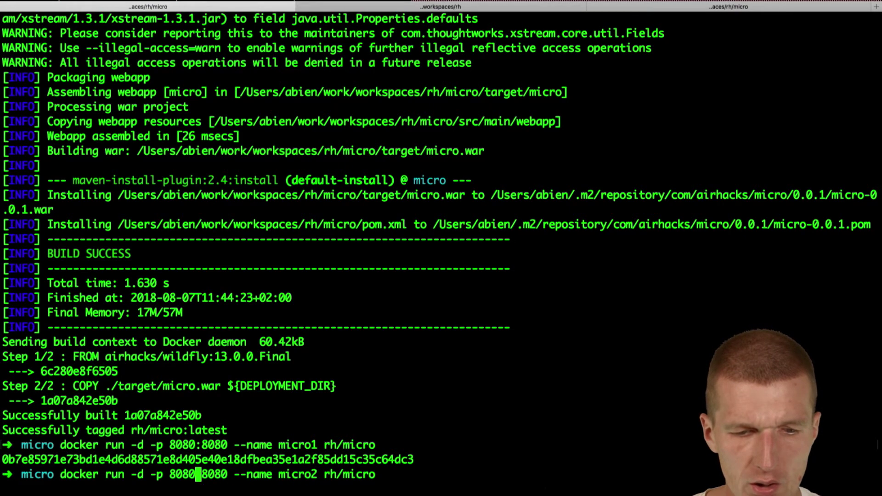
key(Return)
- Rerun the command once more as micro3 on host port 8082
key(Up)
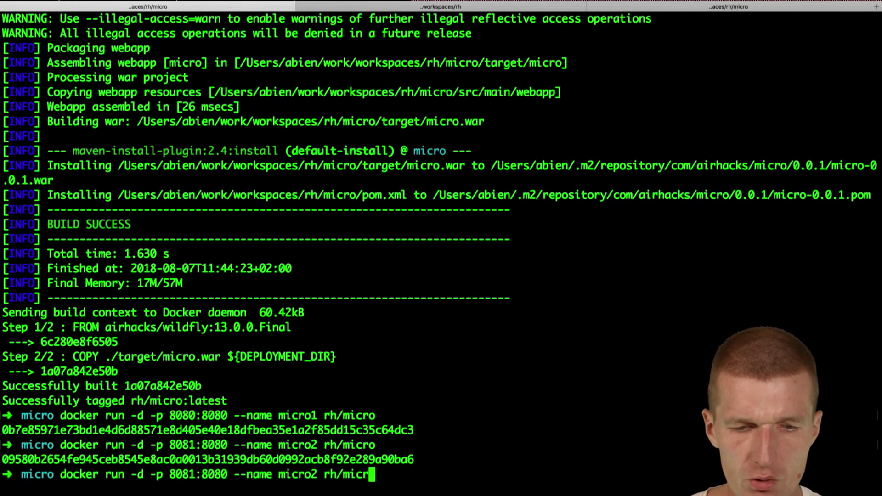
key(Left)
key(Left)
key(Left)
key(Left)
key(Left)
key(Left)
key(Left)
key(BackSpace)
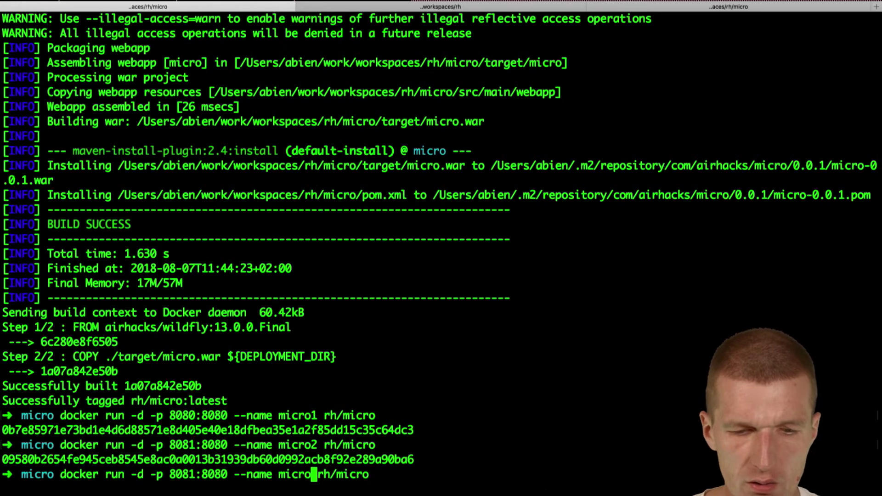
text(3)
key(Left)
key(alt+Left)
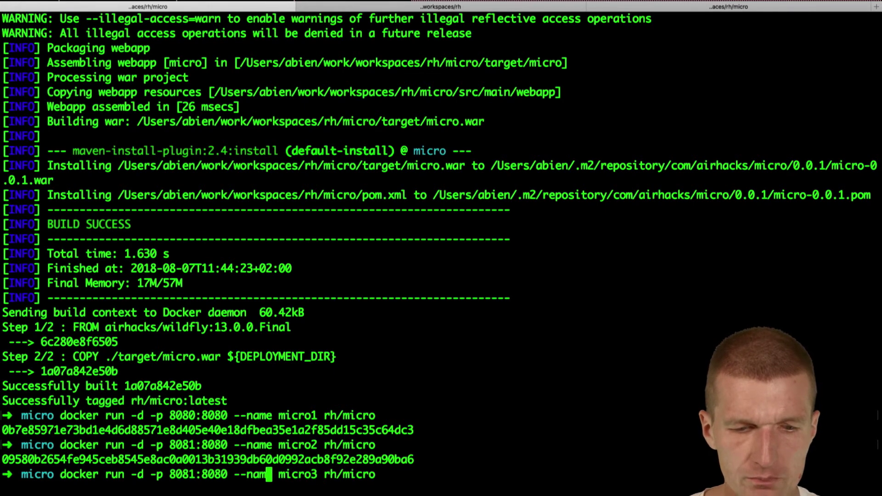
key(alt+Left)
key(Left)
key(Left)
key(Left)
key(Return)
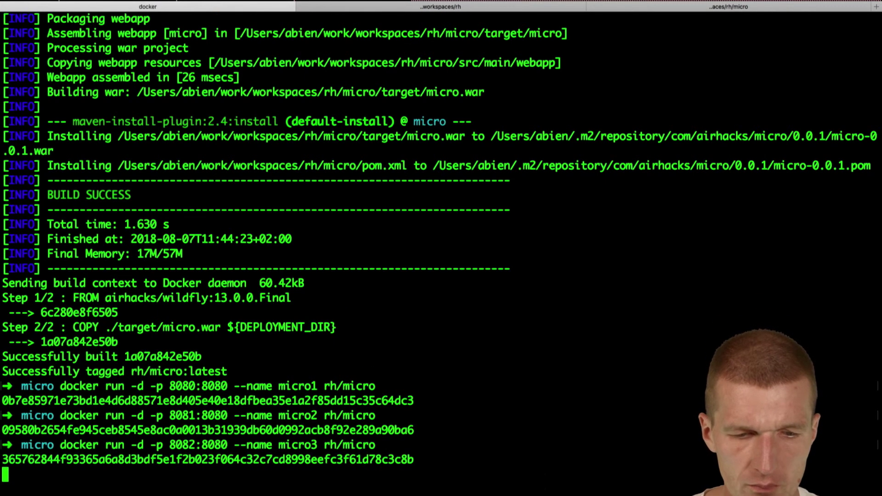
text(docker )
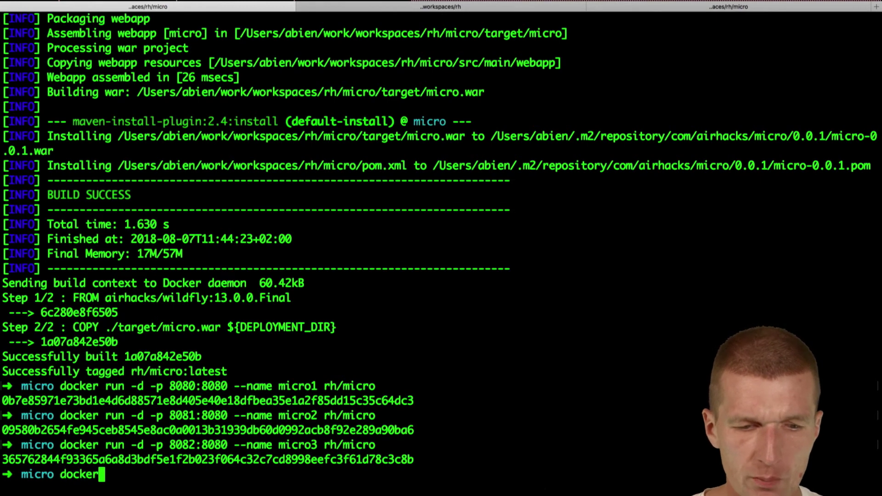
text(ps)
- Run docker ps to confirm micro1, micro2 and micro3 are up
key(Return)
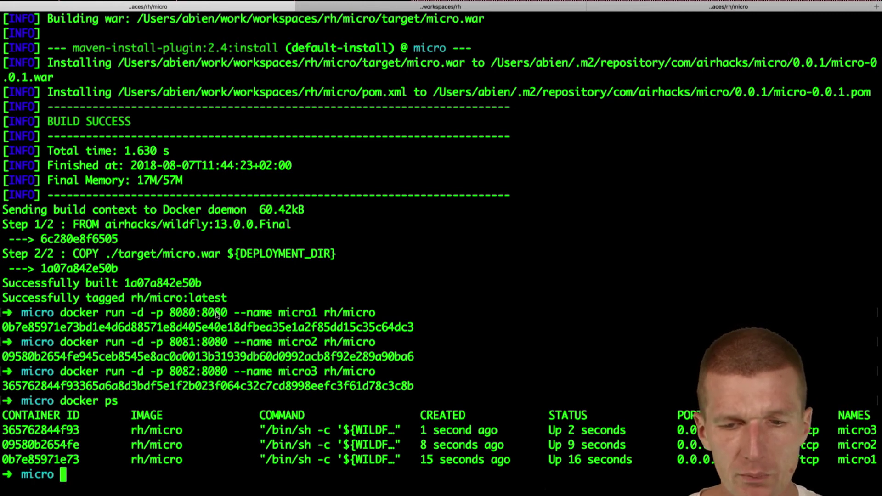
- Rerun the curl ping request on port 8080 from history, then on port 8081
key(ctrl+r)
text(cu)
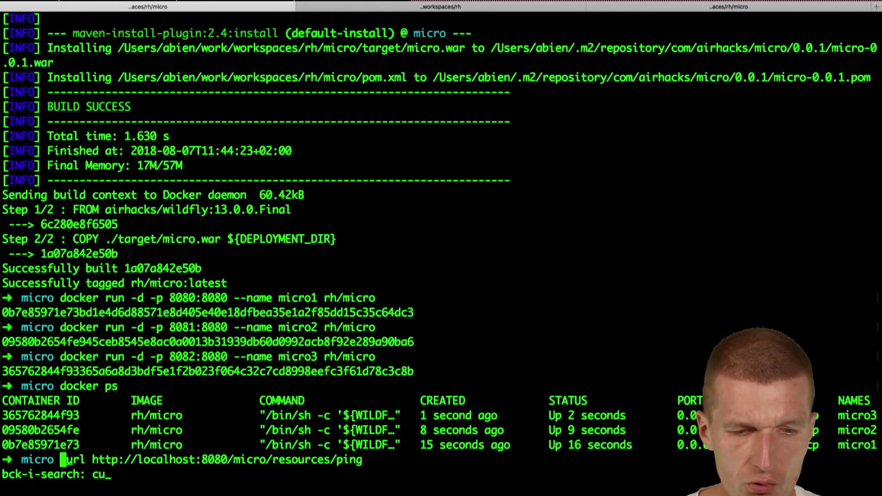
key(Return)
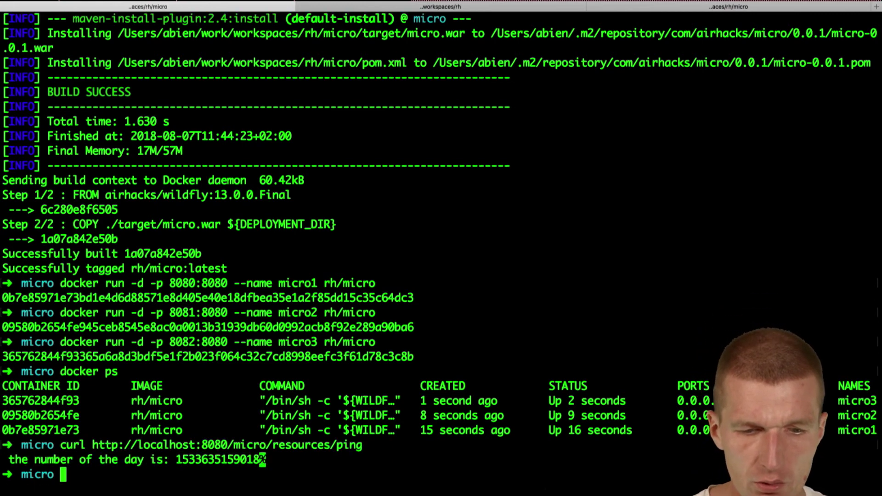
key(Up)
key(Left)
key(Left)
key(Left)
key(Left)
key(Left)
key(Left)
key(Left)
key(Left)
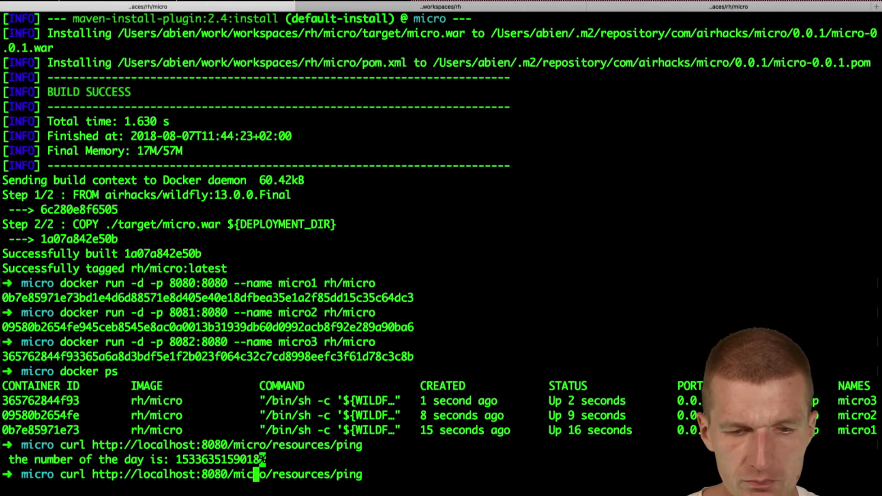
key(Left)
key(Left)
key(Left)
key(Return)
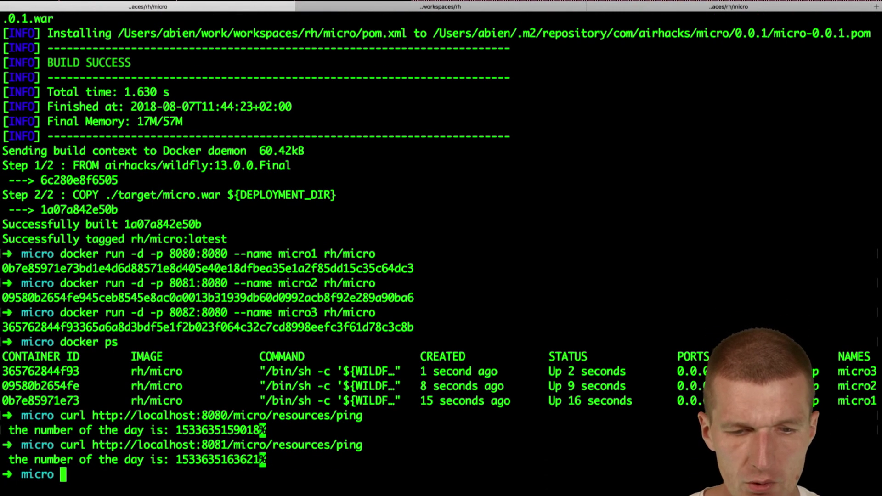
- Send the same ping request to port 8082
key(Up)
key(Left)
key(Left)
key(Left)
key(Left)
key(Left)
key(Left)
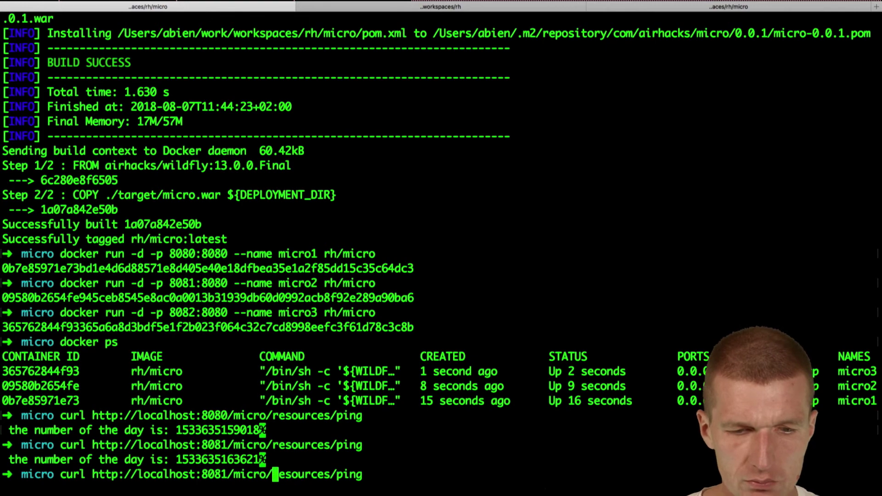
key(Left)
key(Left)
key(Left)
key(Left)
key(Return)
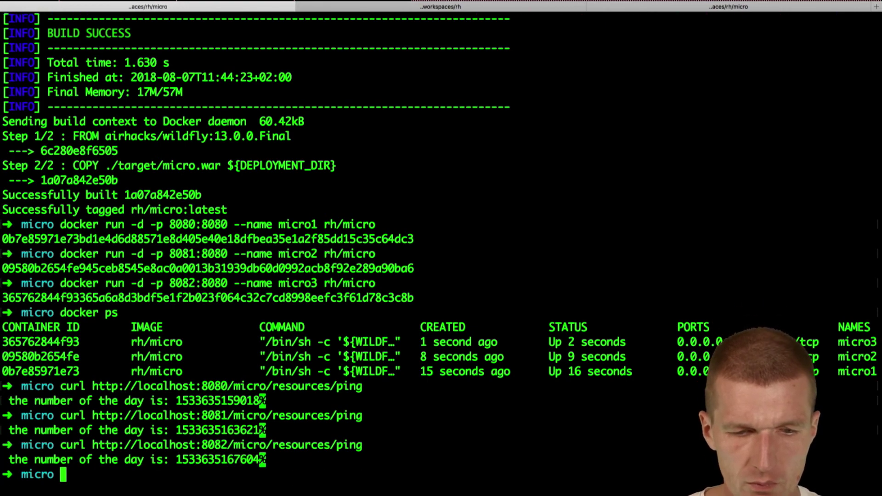